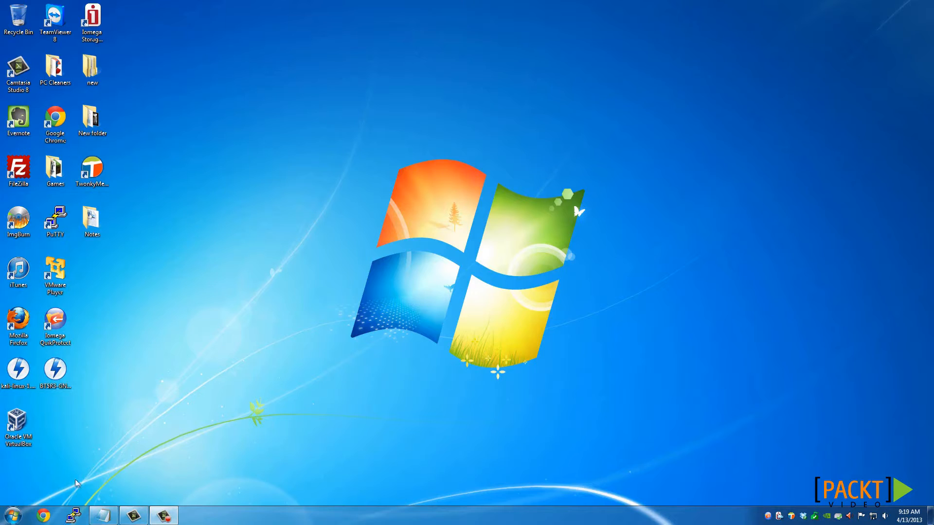
Switch to Chrome and load the backtrack-linux.org website
{"action": "left_click", "coordinate": [43, 516]}
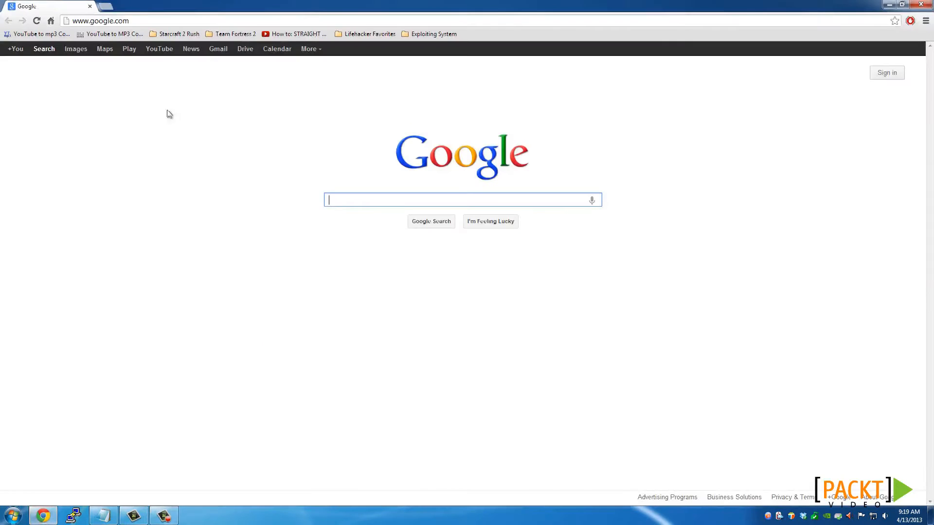
{"action": "left_click", "coordinate": [146, 20]}
{"action": "type", "text": "backtrack-linux.org"}
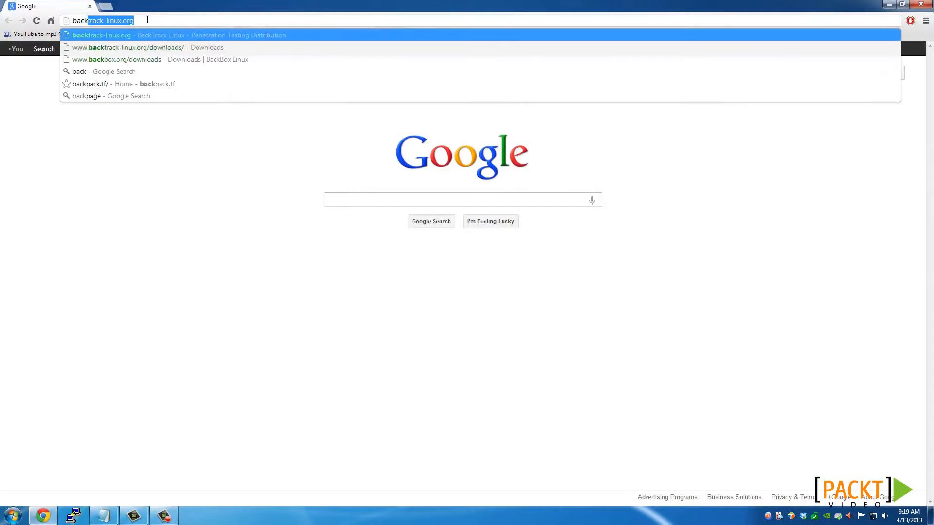
{"action": "key", "text": "Return"}
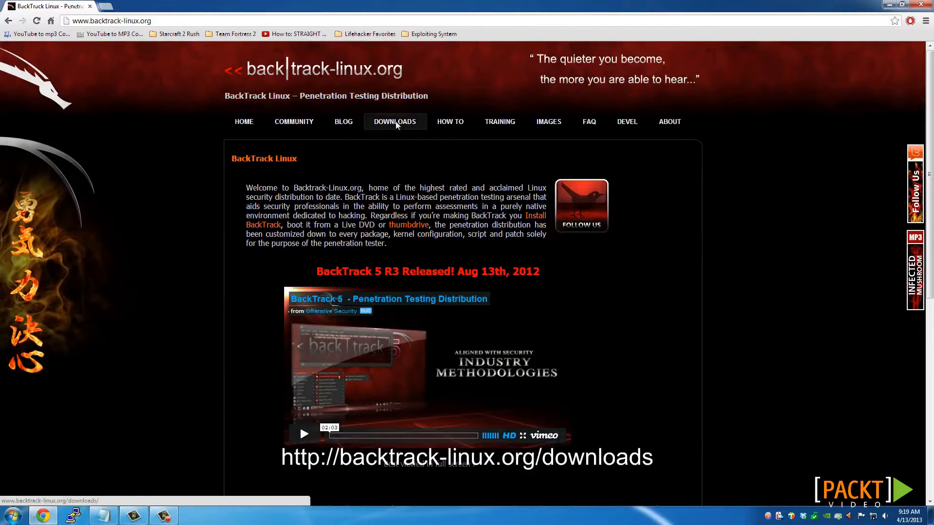
Go to the site's downloads page and proceed to the download options without registering
{"action": "left_click", "coordinate": [395, 123]}
{"action": "scroll", "coordinate": [302, 209], "scroll_direction": "down", "scroll_amount": 1}
{"action": "scroll", "coordinate": [302, 209], "scroll_direction": "down", "scroll_amount": 2}
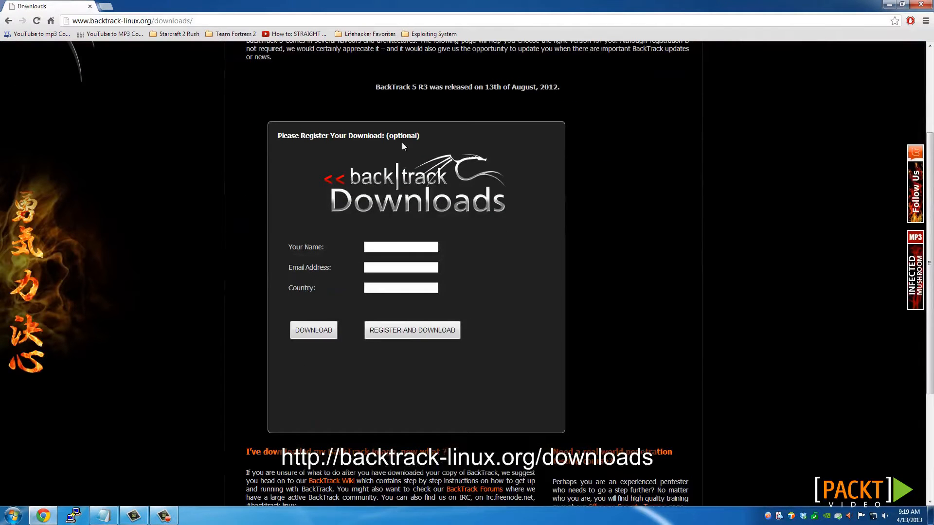
{"action": "left_click", "coordinate": [318, 331]}
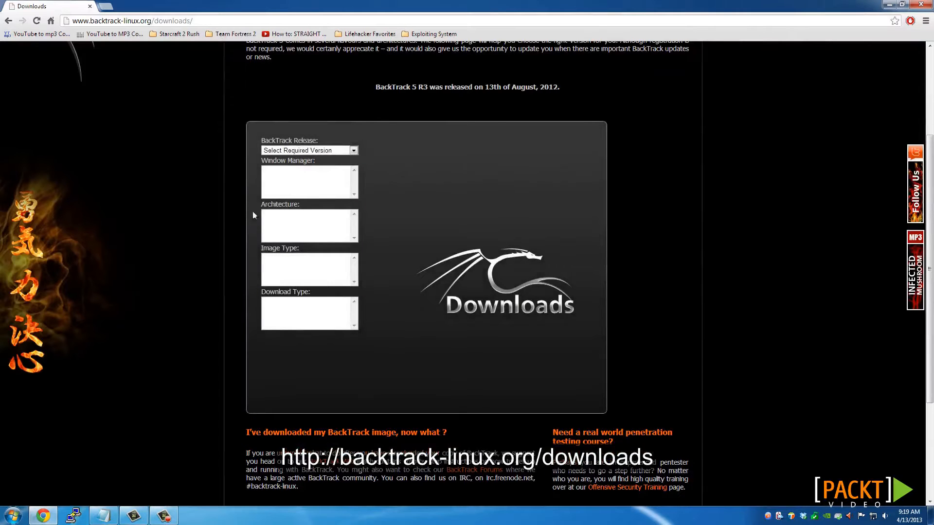
Choose the BackTrack 5 R3 GNOME 32-bit ISO with direct download as the image options, and close the browser
{"action": "left_click", "coordinate": [340, 152]}
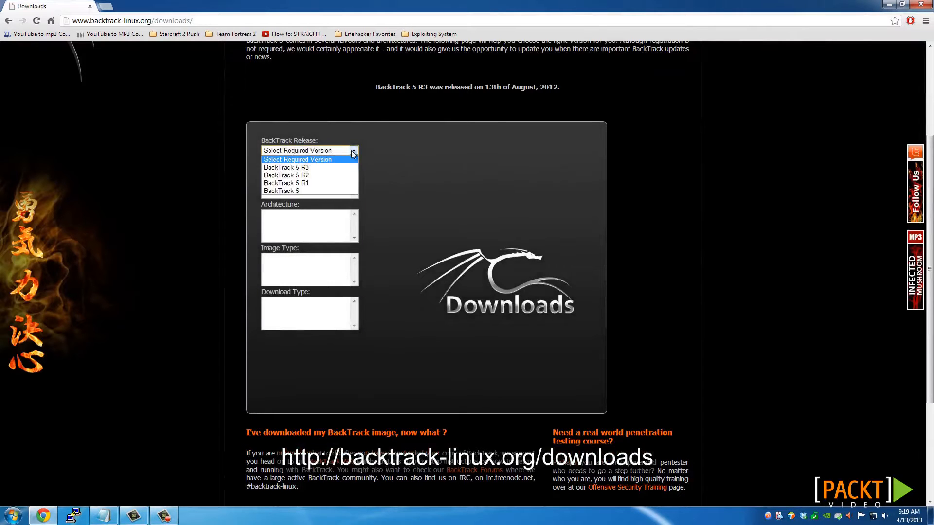
{"action": "left_click", "coordinate": [288, 167]}
{"action": "left_click", "coordinate": [287, 171]}
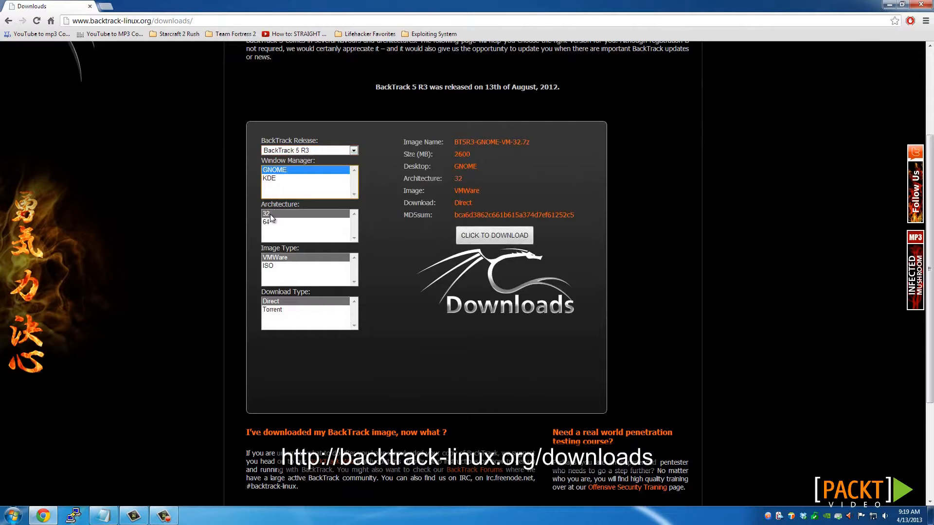
{"action": "left_click", "coordinate": [285, 267]}
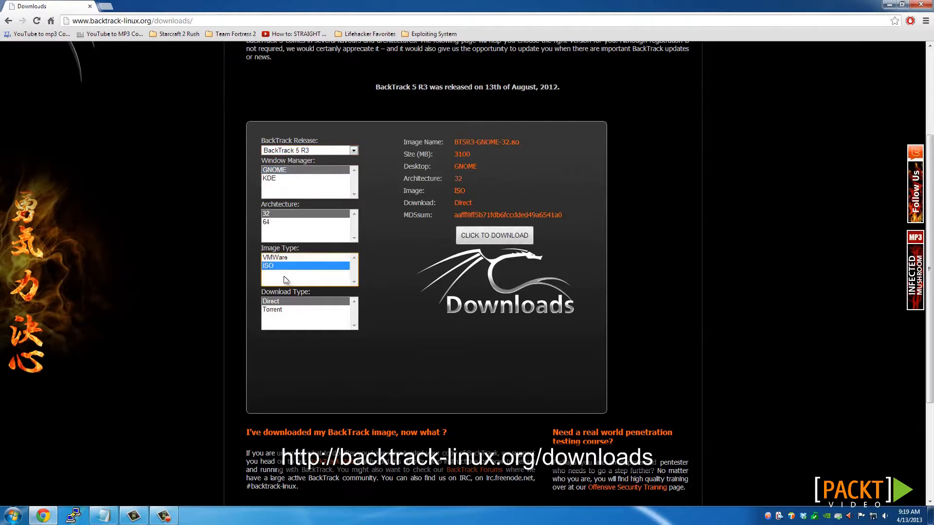
{"action": "left_click", "coordinate": [283, 302]}
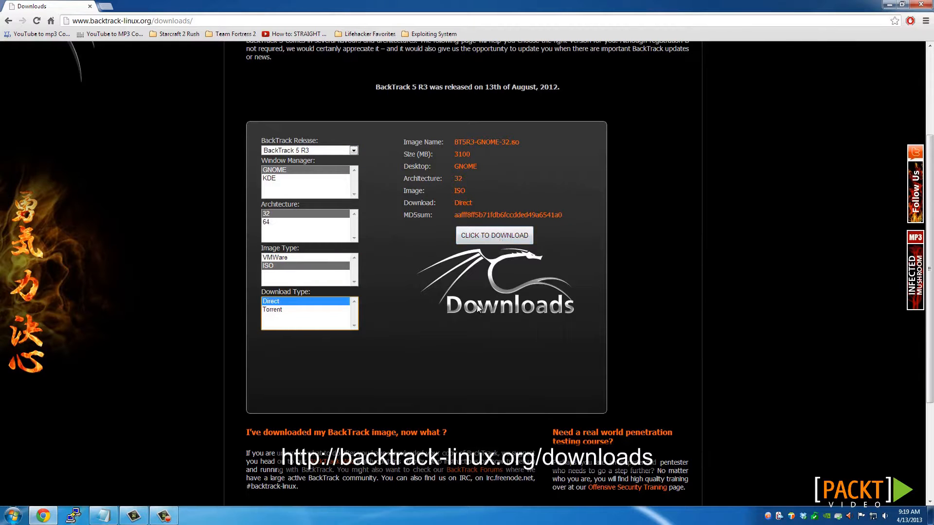
{"action": "scroll", "coordinate": [477, 305], "scroll_direction": "up", "scroll_amount": 3}
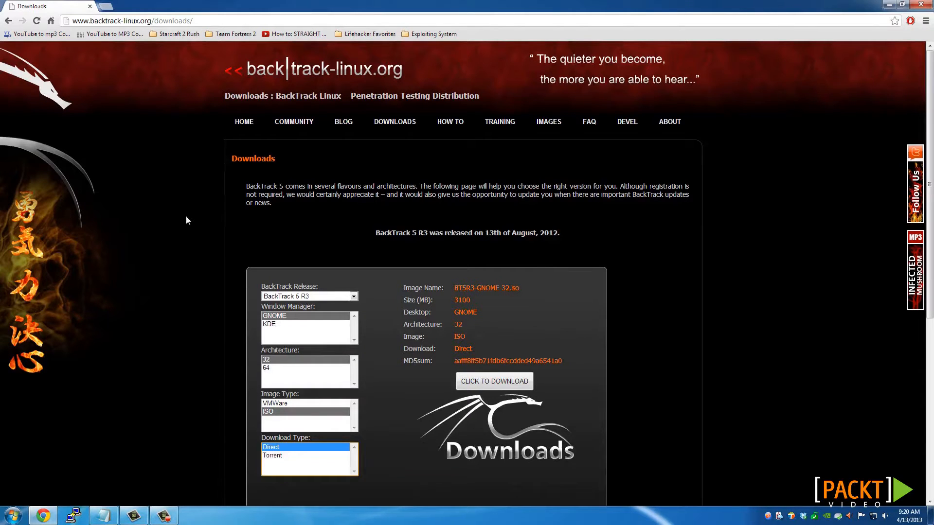
{"action": "left_click", "coordinate": [928, 6]}
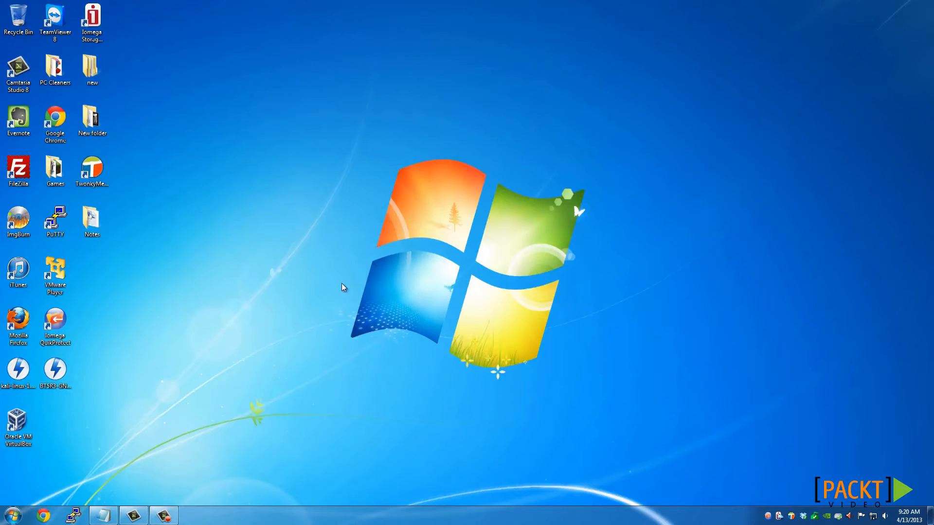
Switch to Oracle VM VirtualBox and begin a new virtual machine named "Backtrack 5 R3" with type Linux and version Ubuntu
{"action": "left_click", "coordinate": [19, 419]}
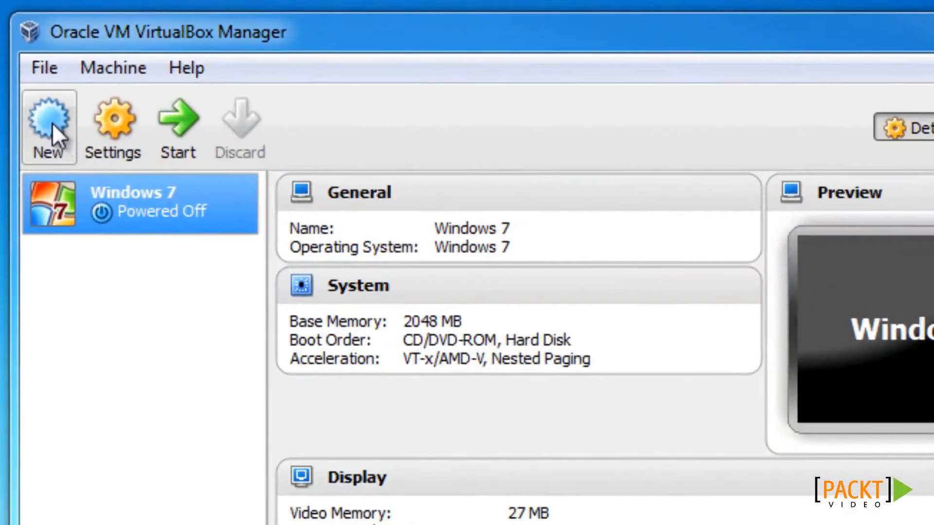
{"action": "left_click", "coordinate": [256, 127]}
{"action": "type", "text": "B"}
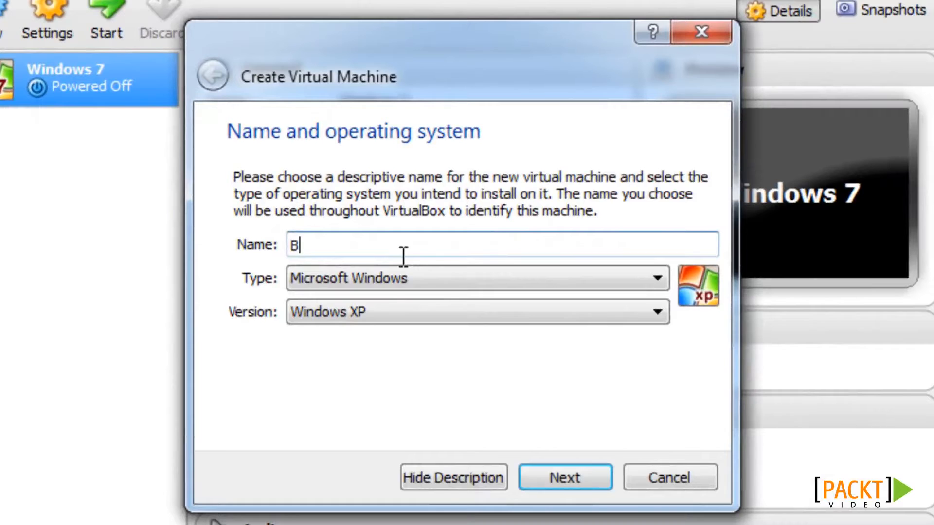
{"action": "type", "text": "acktrack 5 R3"}
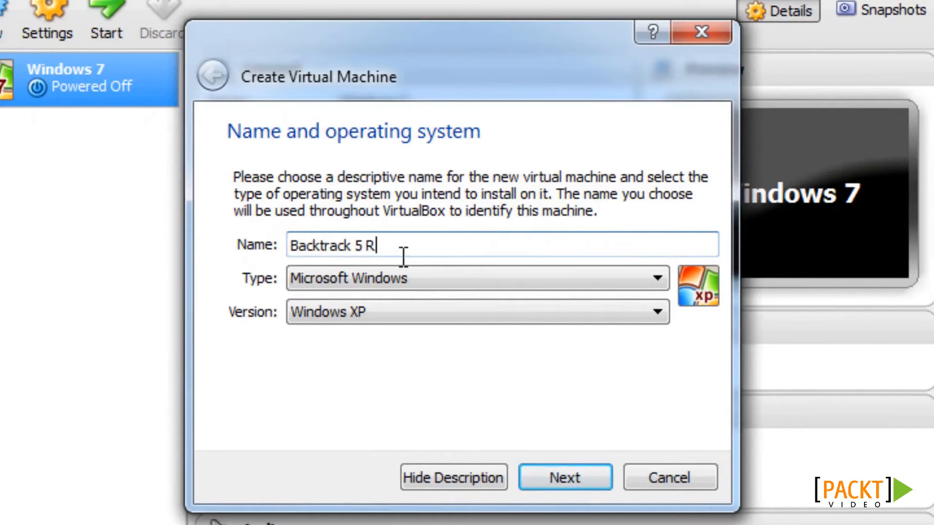
{"action": "left_click", "coordinate": [402, 277]}
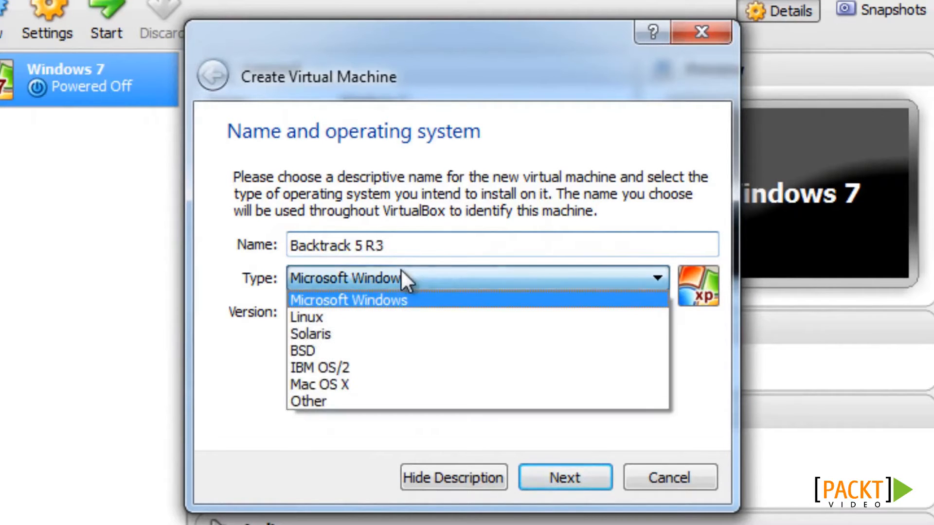
{"action": "left_click", "coordinate": [331, 317]}
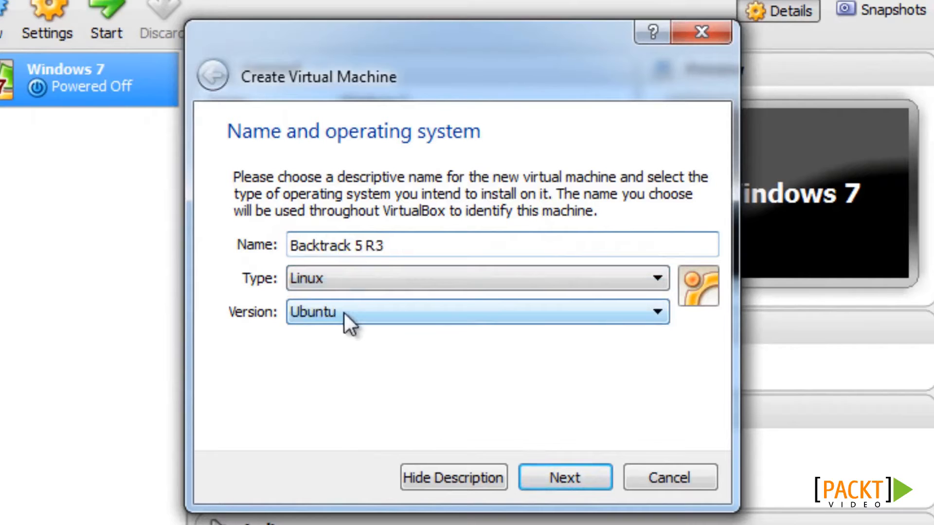
{"action": "left_click", "coordinate": [574, 471]}
Set the new virtual machine's memory size to 2048 MB
{"action": "left_click", "coordinate": [355, 251]}
{"action": "left_click", "coordinate": [354, 248]}
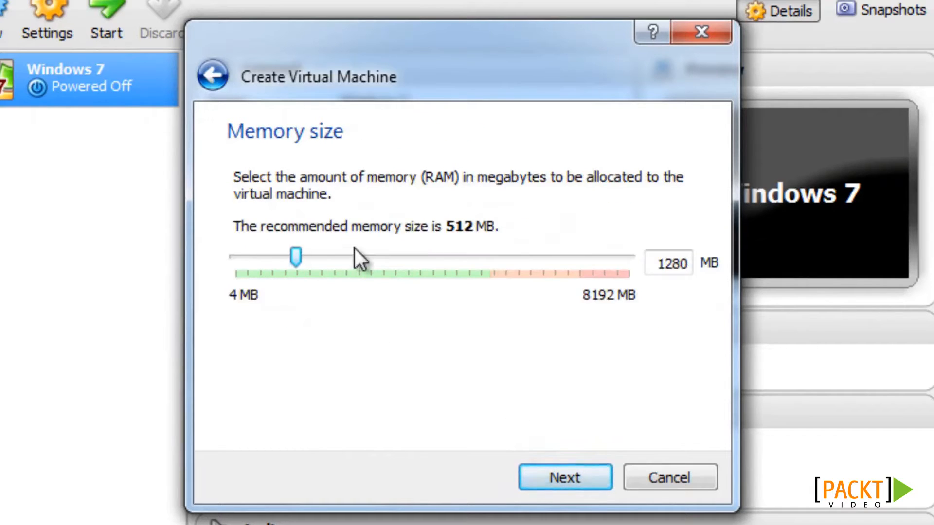
{"action": "left_click", "coordinate": [375, 249]}
{"action": "left_click", "coordinate": [384, 248]}
{"action": "left_click", "coordinate": [416, 253]}
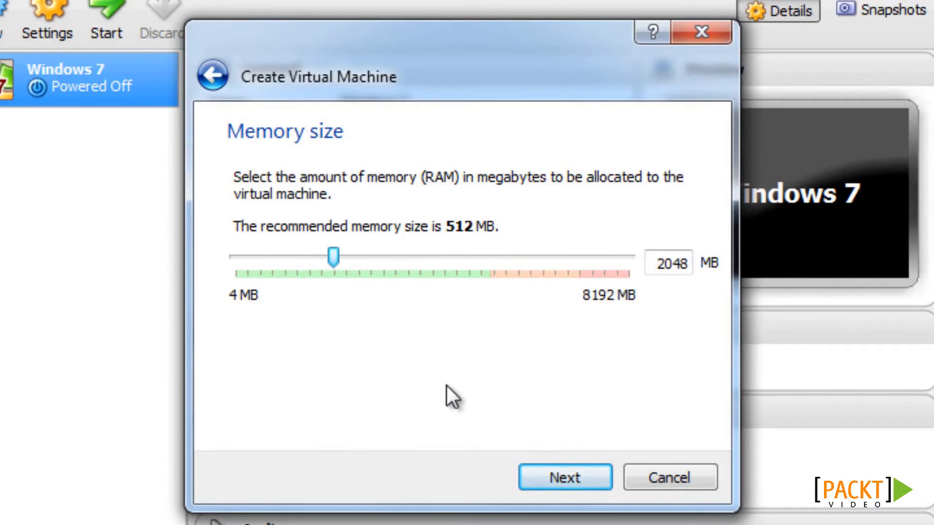
{"action": "left_click", "coordinate": [566, 477]}
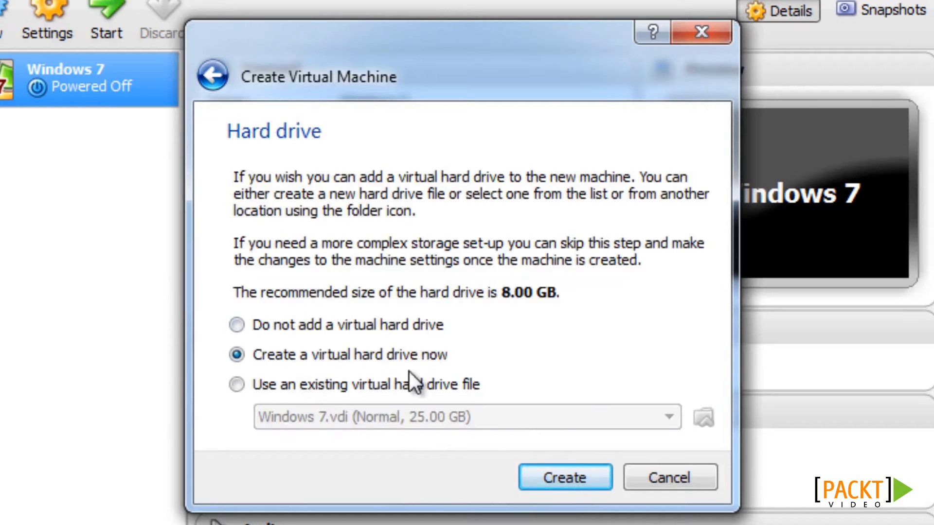
Create a dynamically allocated VDI virtual hard drive of 50 GB for the new machine
{"action": "left_click", "coordinate": [560, 476]}
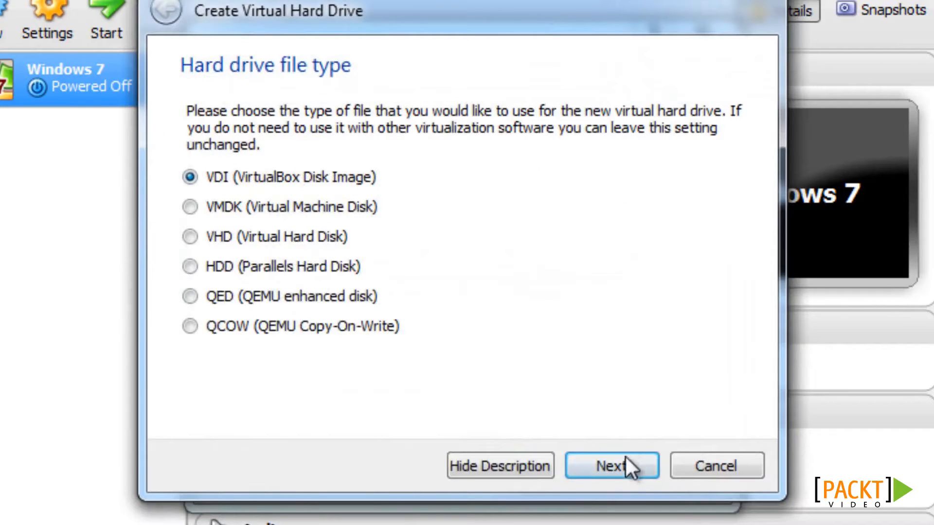
{"action": "left_click", "coordinate": [615, 466]}
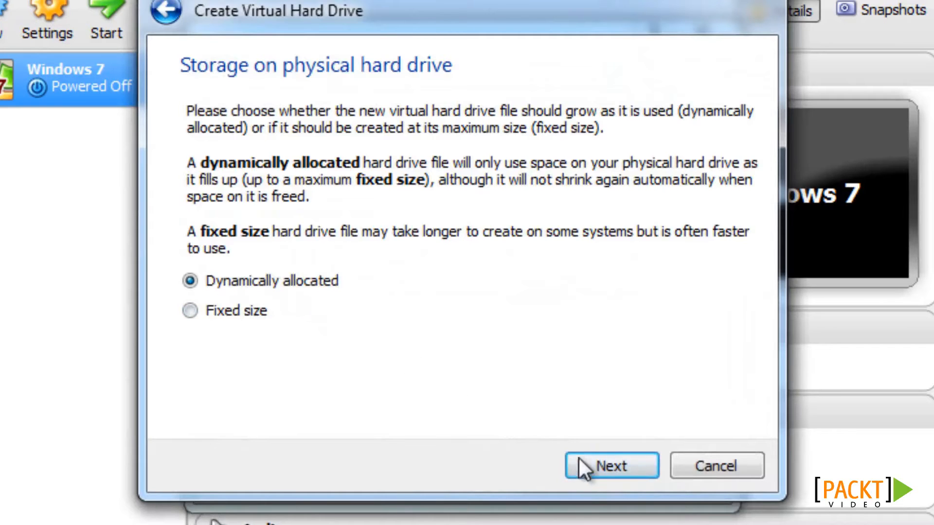
{"action": "left_click", "coordinate": [594, 467]}
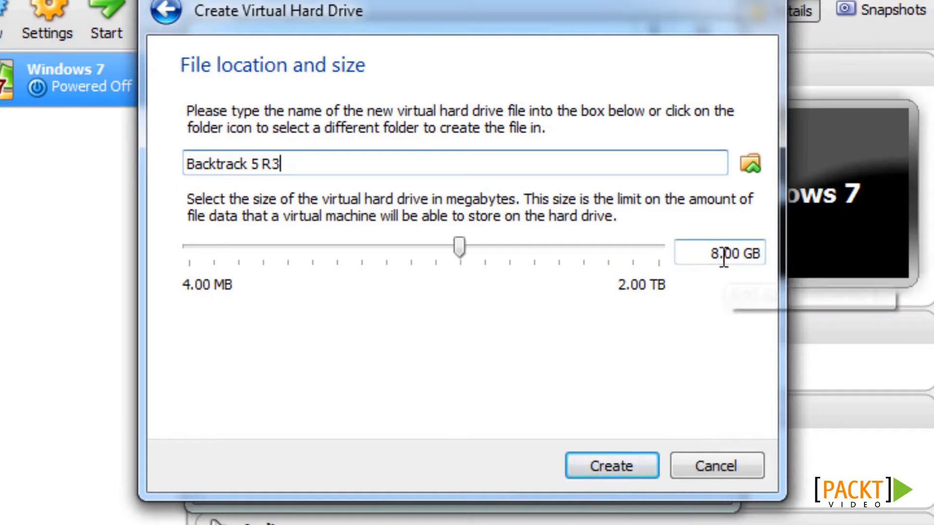
{"action": "left_click_drag", "start_coordinate": [722, 255], "coordinate": [711, 255]}
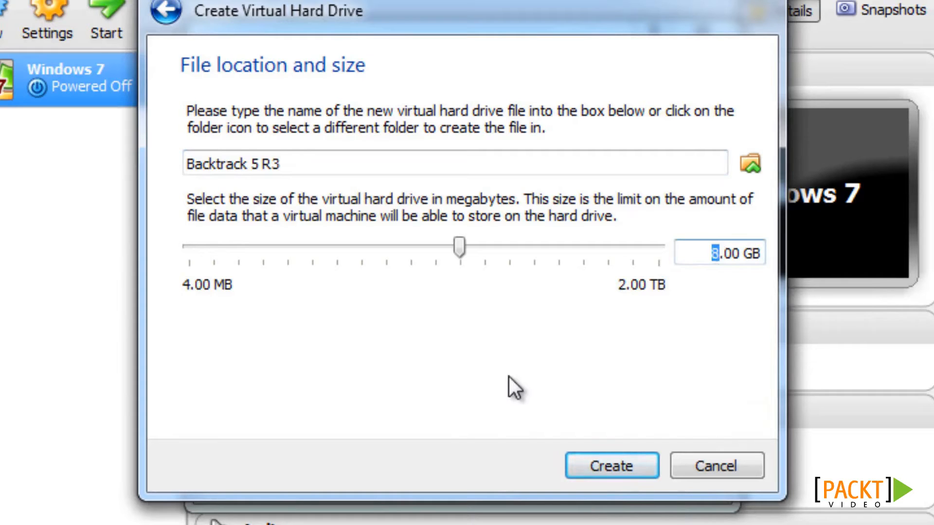
{"action": "type", "text": "50"}
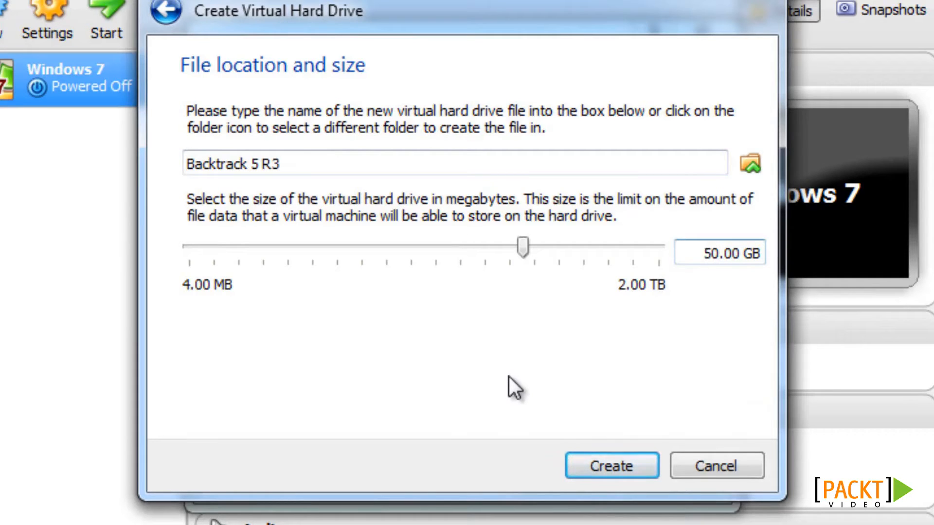
{"action": "left_click", "coordinate": [614, 466]}
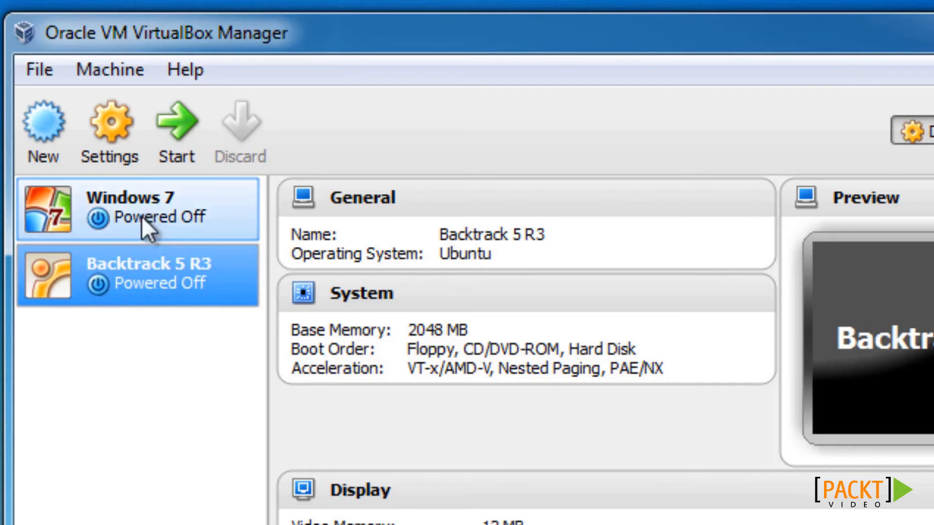
Attach network Adapter 1 of the Backtrack 5 R3 machine to Bridged Adapter and save the settings
{"action": "left_click", "coordinate": [109, 130]}
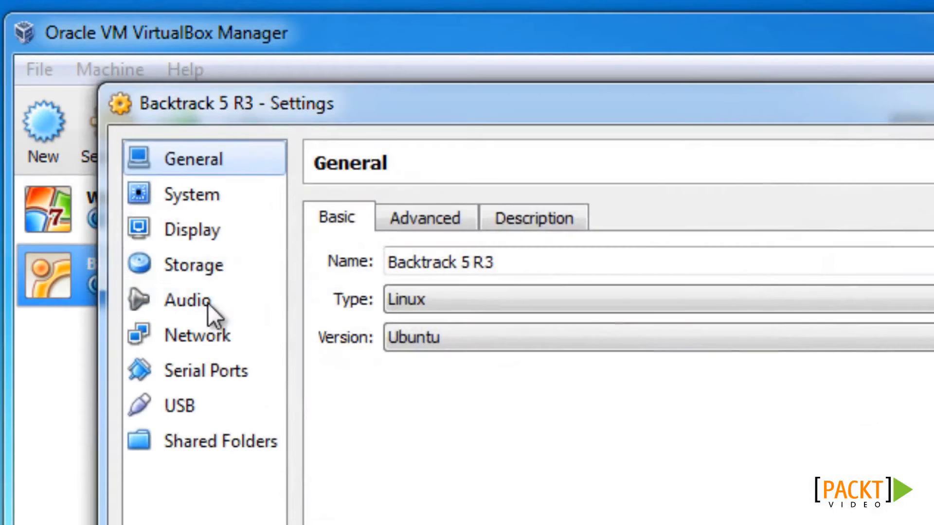
{"action": "left_click", "coordinate": [213, 336]}
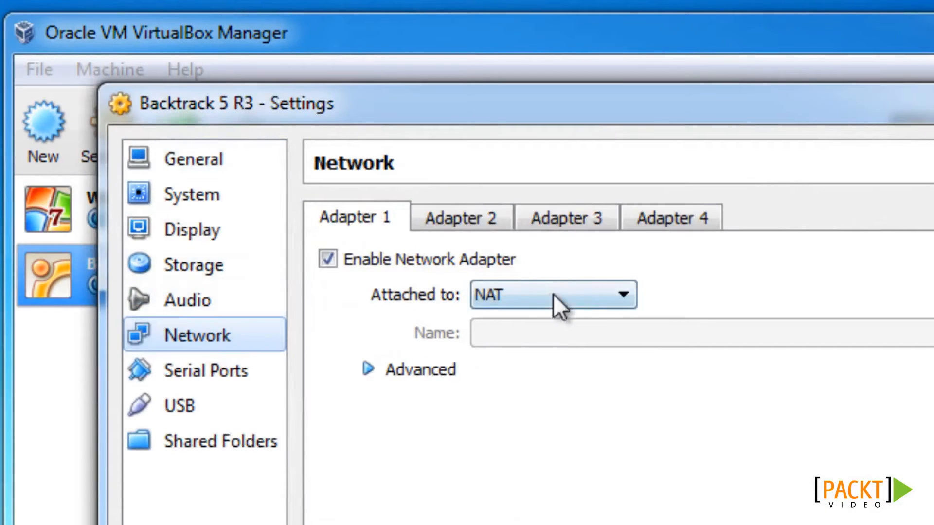
{"action": "left_click", "coordinate": [540, 295]}
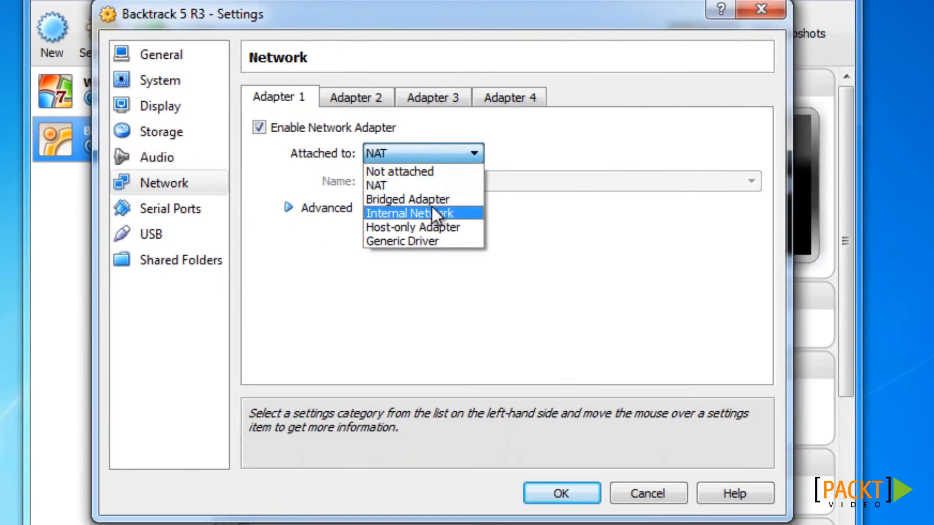
{"action": "left_click", "coordinate": [433, 200]}
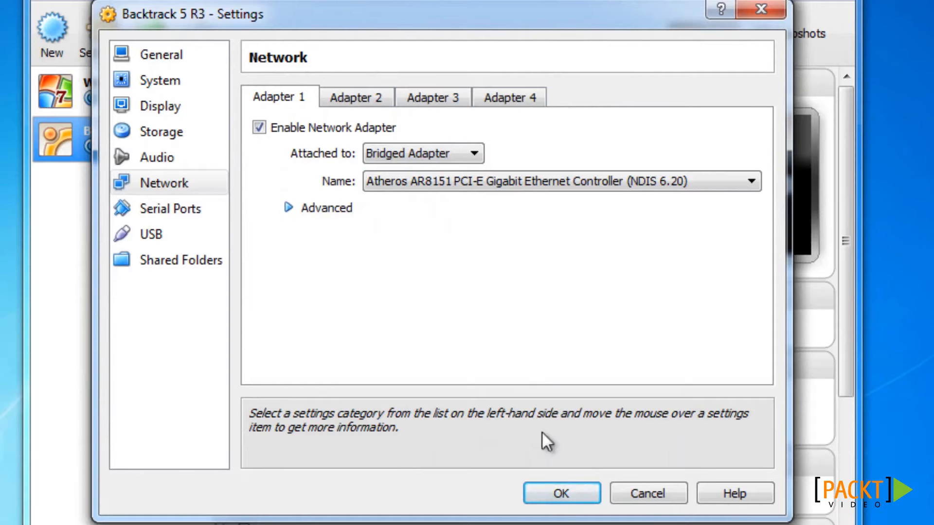
{"action": "left_click", "coordinate": [558, 489]}
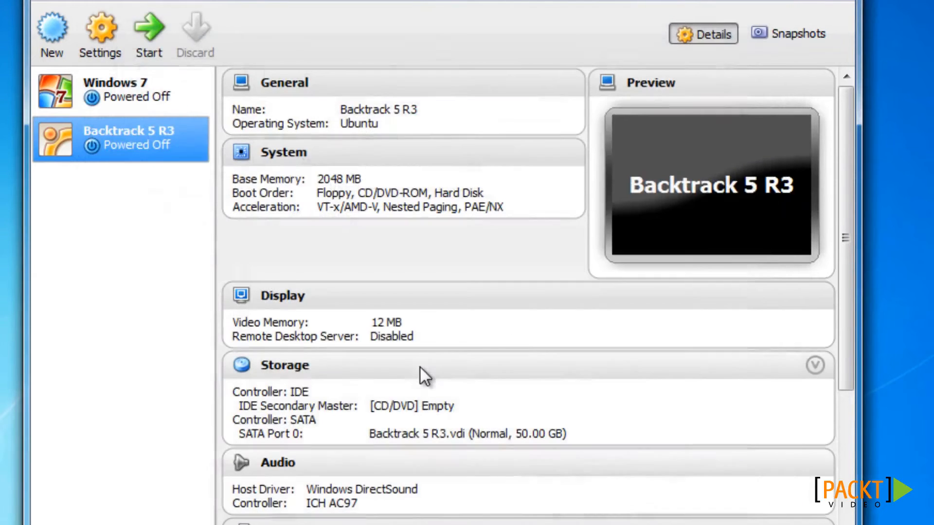
Start the Backtrack 5 R3 virtual machine with BT5R3-GNOME-32.iso from the Desktop as its start-up disk
{"action": "left_click", "coordinate": [148, 39]}
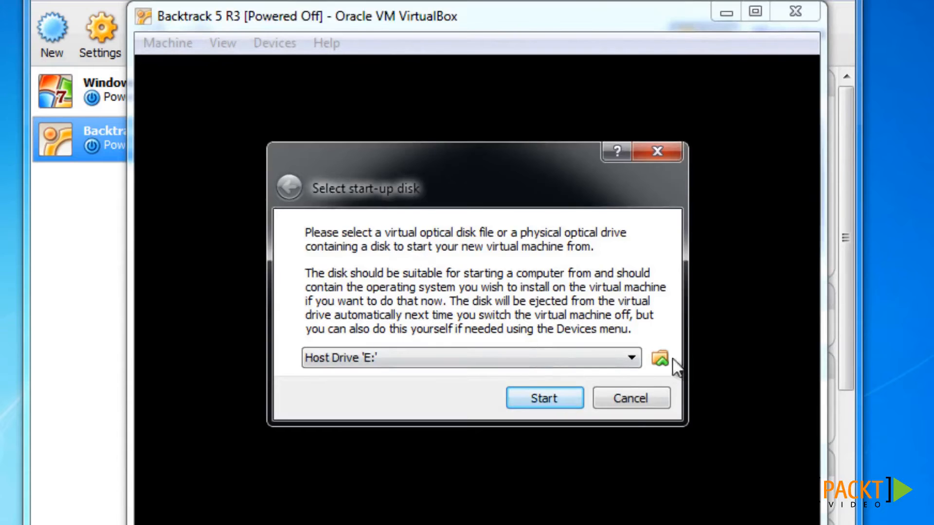
{"action": "left_click", "coordinate": [628, 359]}
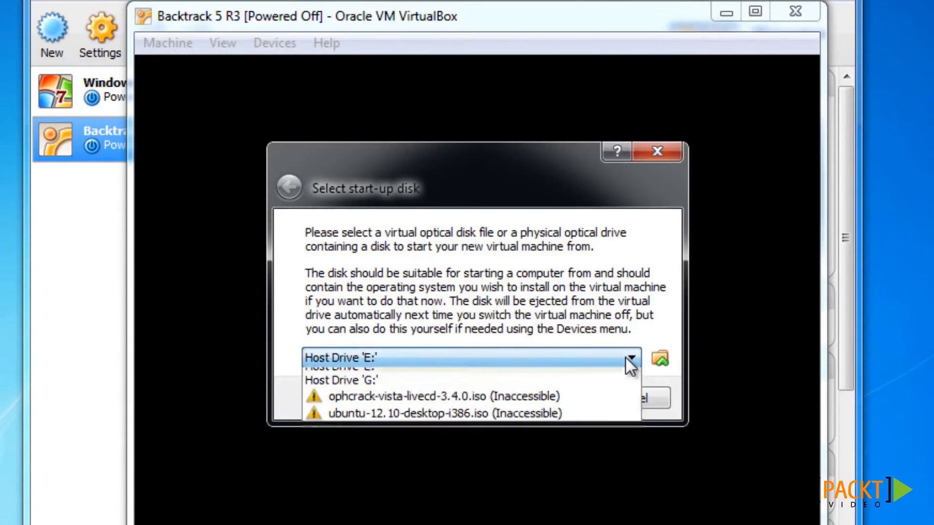
{"action": "left_click", "coordinate": [629, 359]}
{"action": "left_click", "coordinate": [660, 359]}
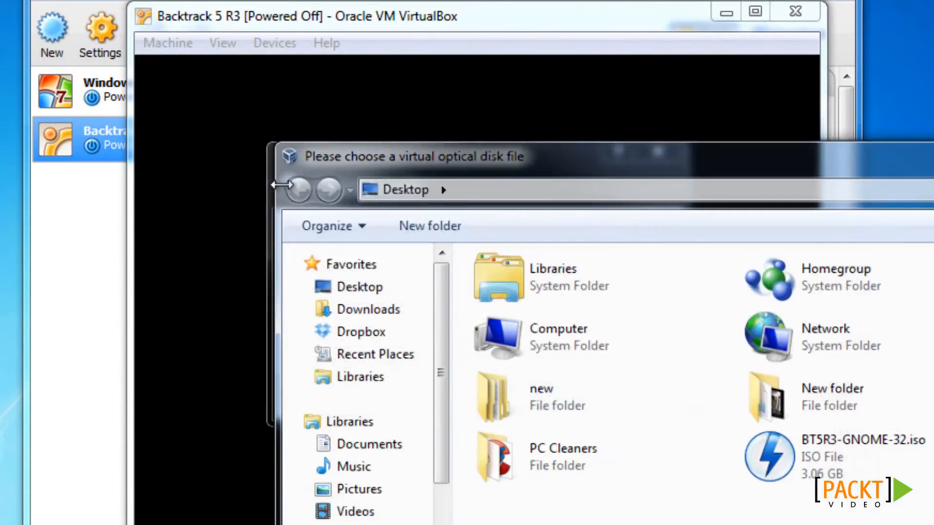
{"action": "left_click", "coordinate": [371, 286]}
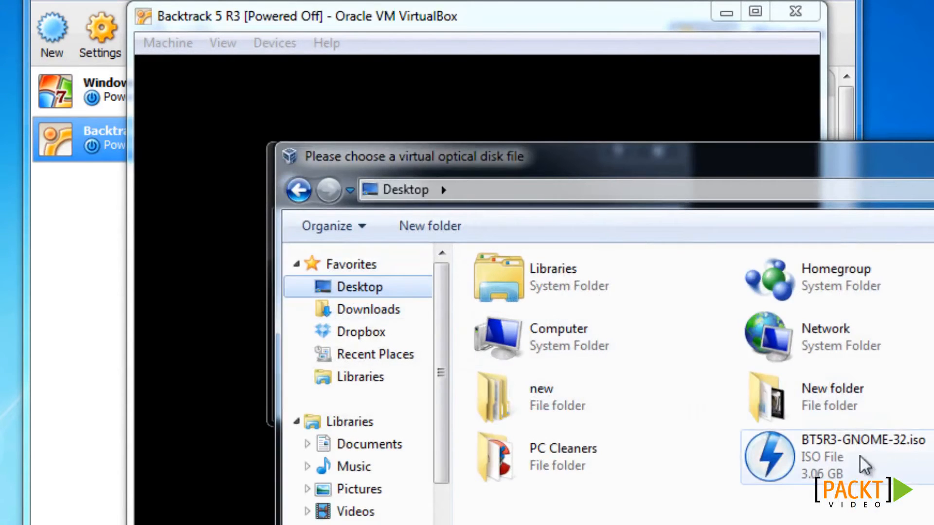
{"action": "left_click", "coordinate": [802, 439]}
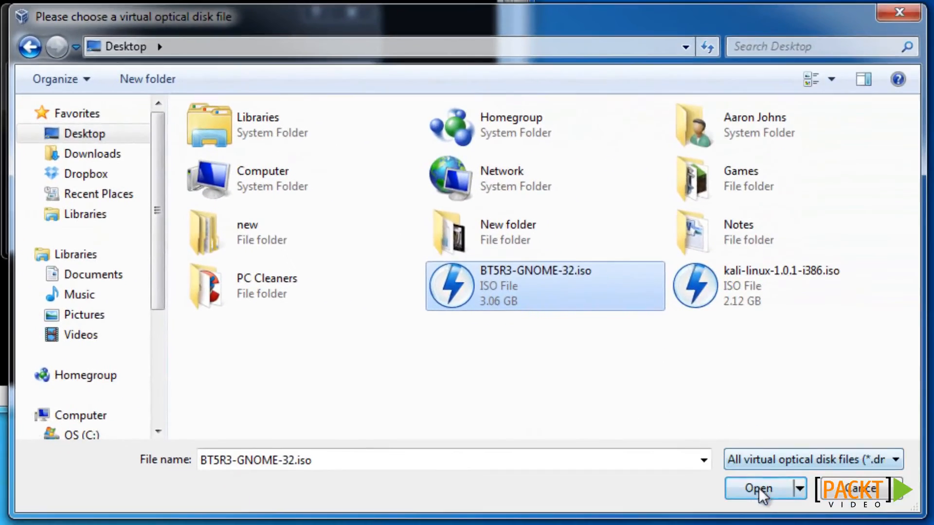
{"action": "left_click", "coordinate": [766, 491]}
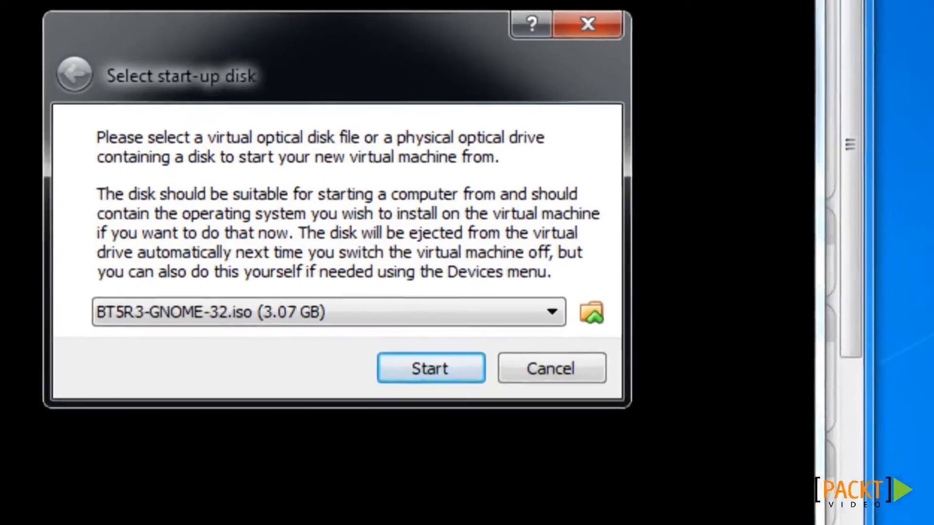
{"action": "left_click", "coordinate": [555, 477]}
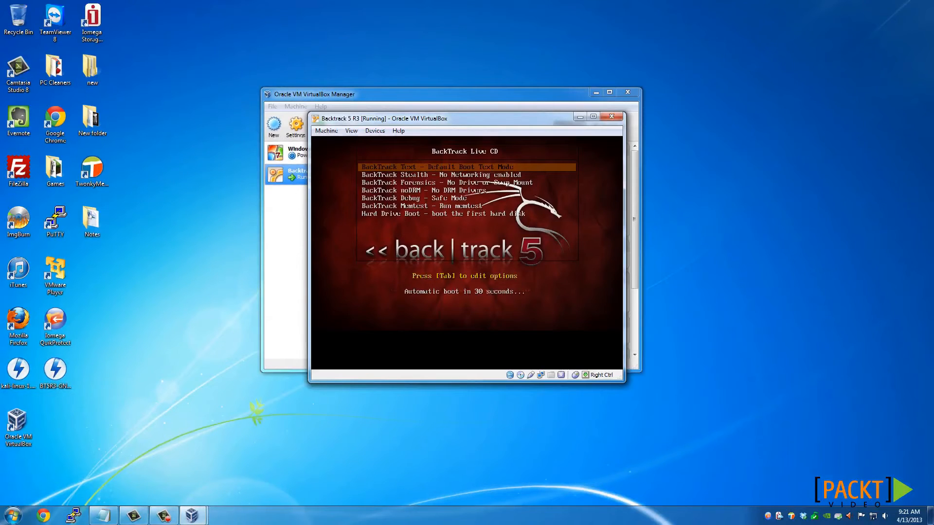
Boot the live CD in BackTrack Text default mode and launch the graphical desktop with startx
{"action": "key", "text": "Return"}
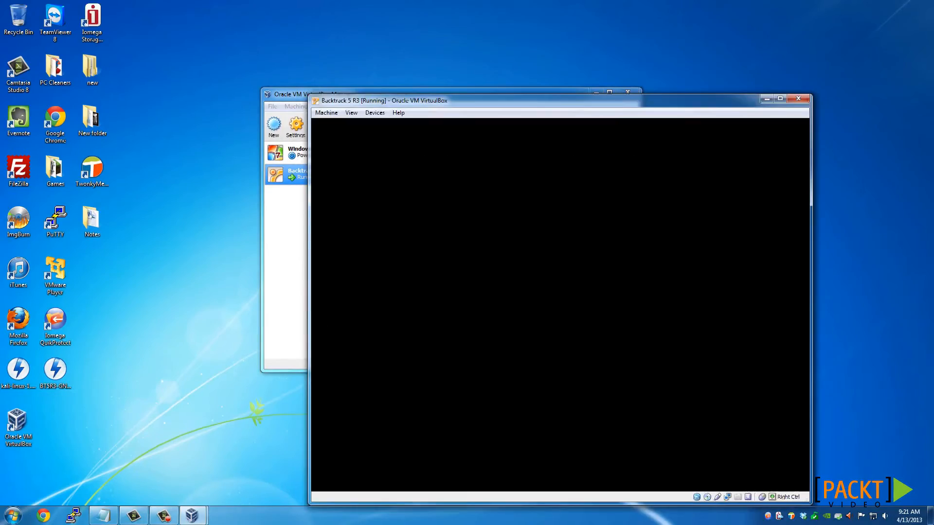
{"action": "left_click_drag", "start_coordinate": [545, 103], "coordinate": [443, 45]}
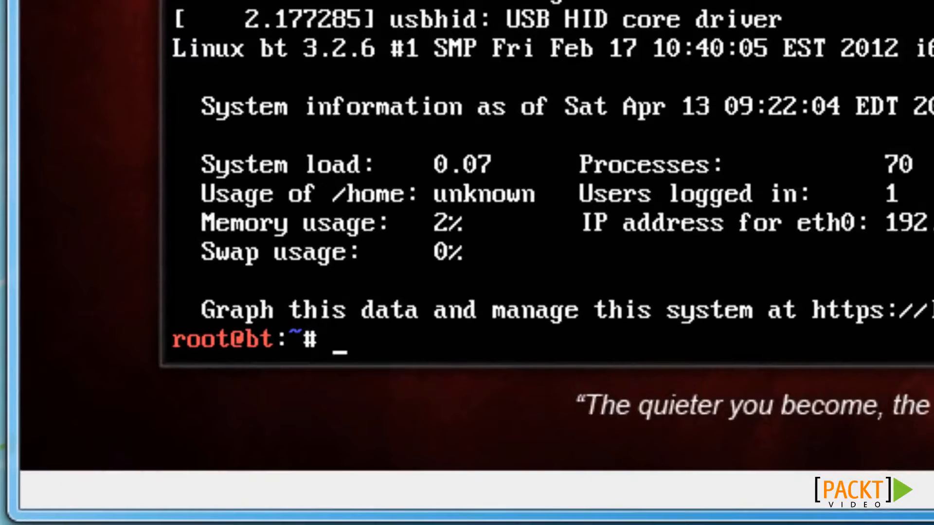
{"action": "type", "text": "startx"}
{"action": "key", "text": "Return"}
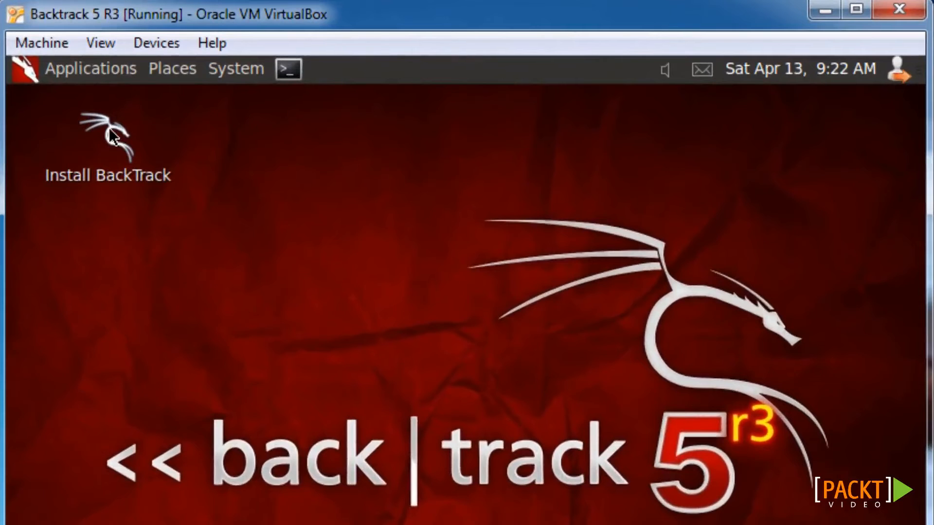
Install BackTrack with region United States, Eastern time zone and the suggested USA keyboard layout, erasing and using the entire disk
{"action": "left_click", "coordinate": [113, 138]}
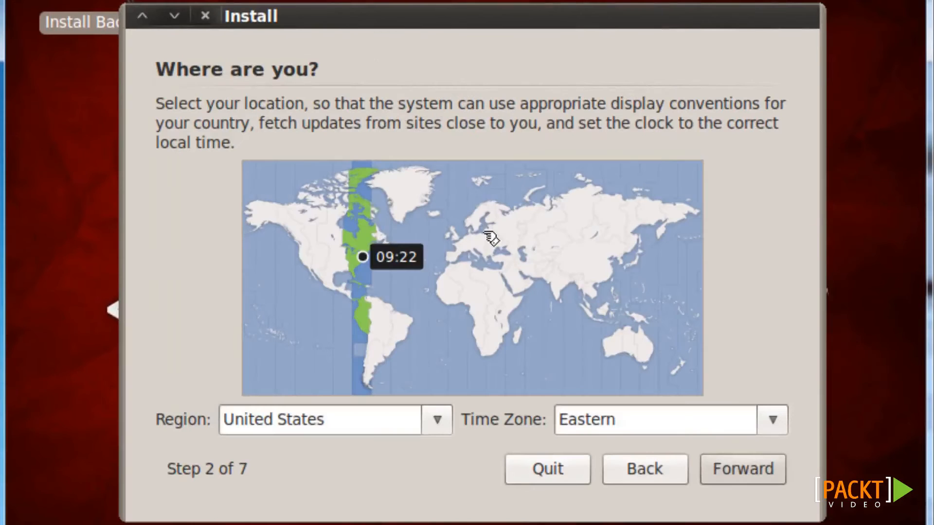
{"action": "left_click", "coordinate": [769, 473]}
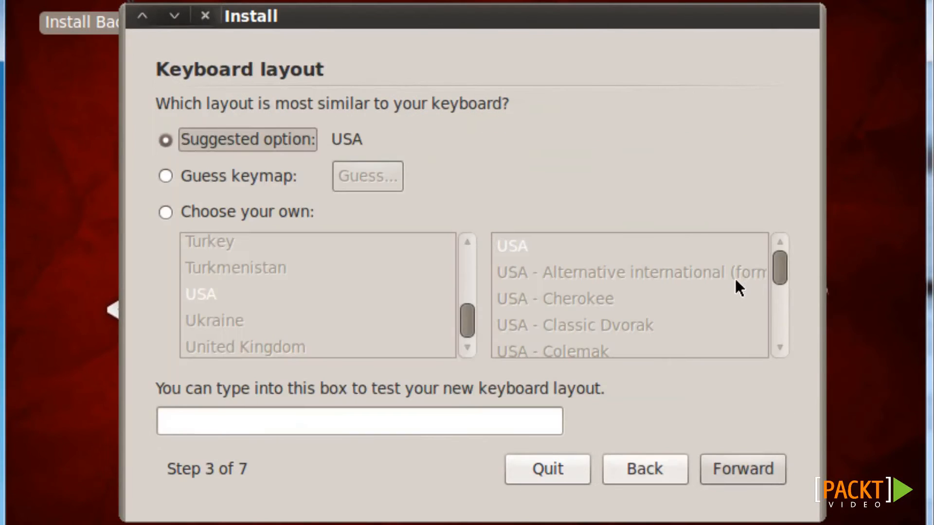
{"action": "left_click", "coordinate": [763, 467]}
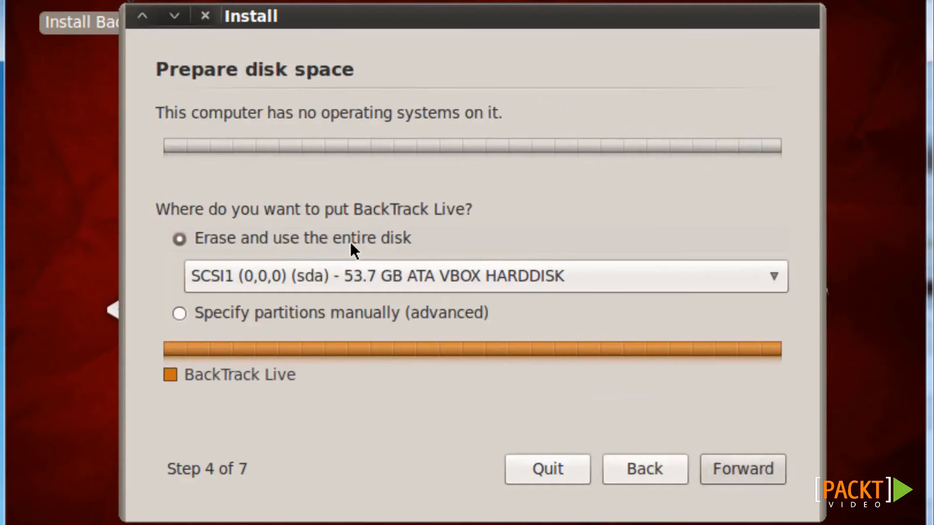
{"action": "left_click", "coordinate": [766, 477]}
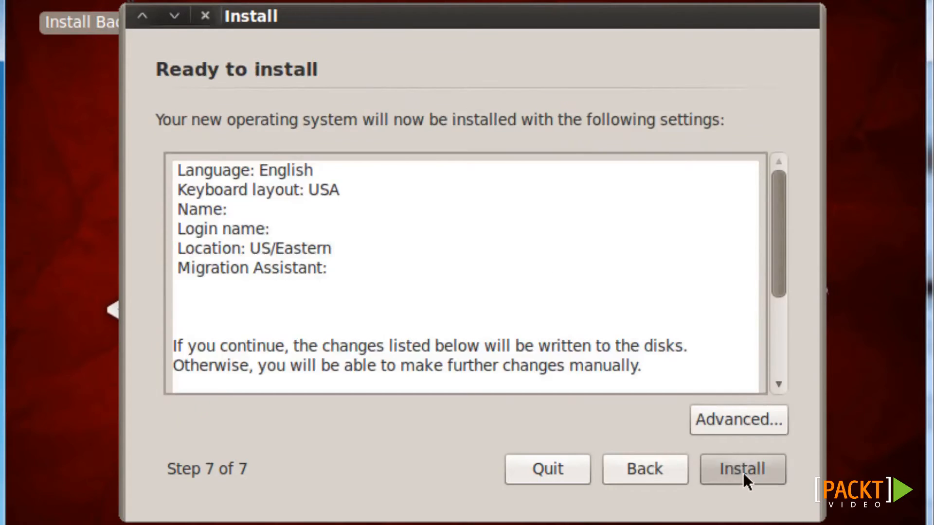
{"action": "left_click", "coordinate": [743, 472]}
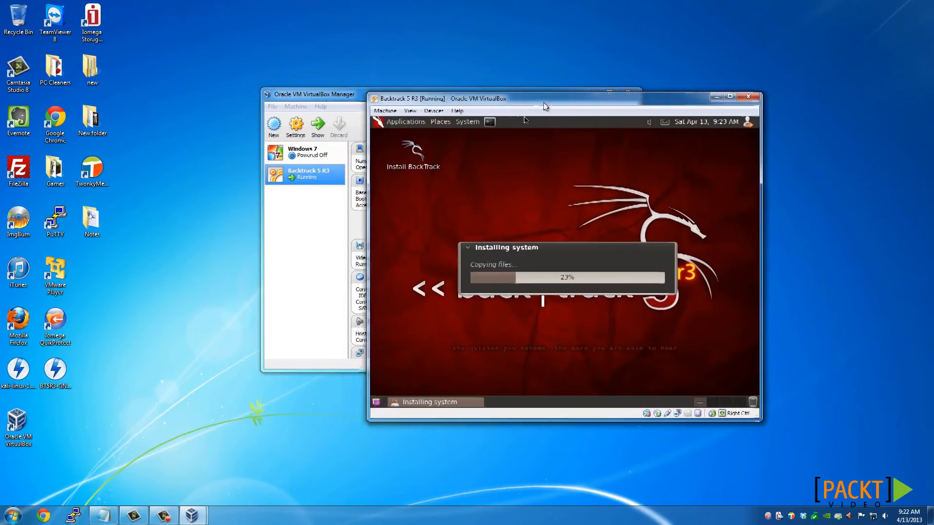
View the Windows 7 machine's details in VirtualBox Manager beside the running installation and minimize the manager
{"action": "left_click_drag", "start_coordinate": [544, 102], "coordinate": [606, 77]}
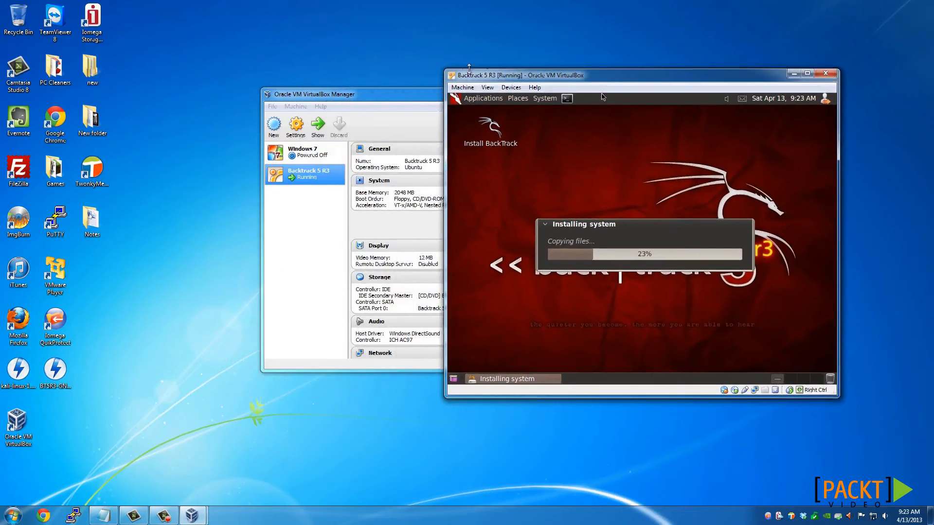
{"action": "left_click", "coordinate": [401, 95]}
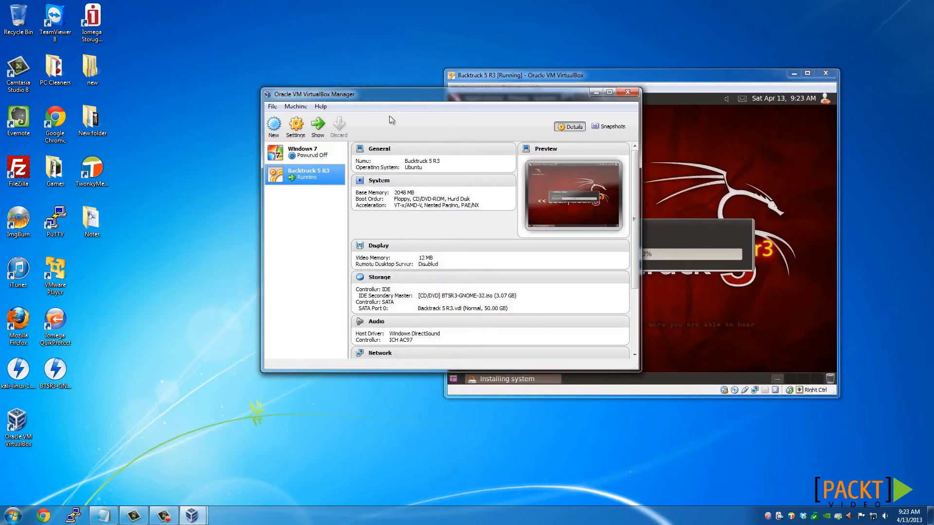
{"action": "left_click", "coordinate": [547, 75]}
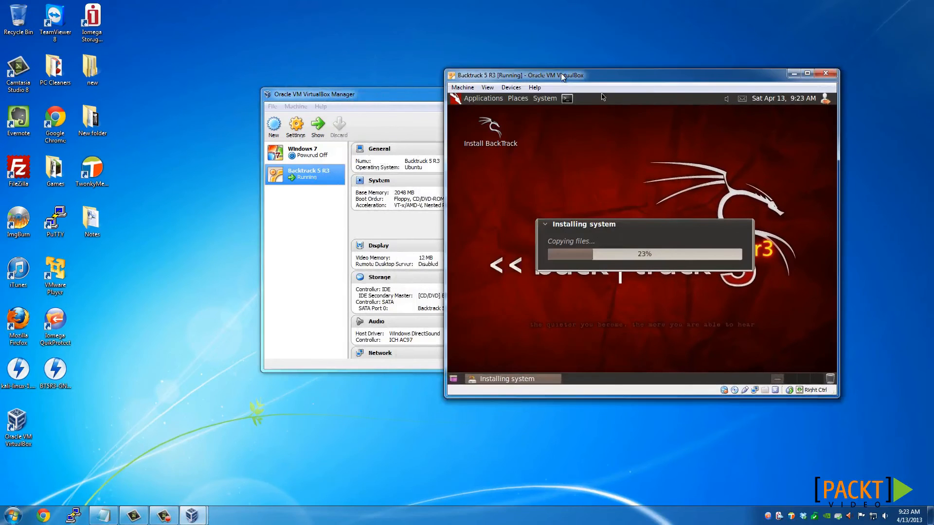
{"action": "left_click", "coordinate": [384, 105]}
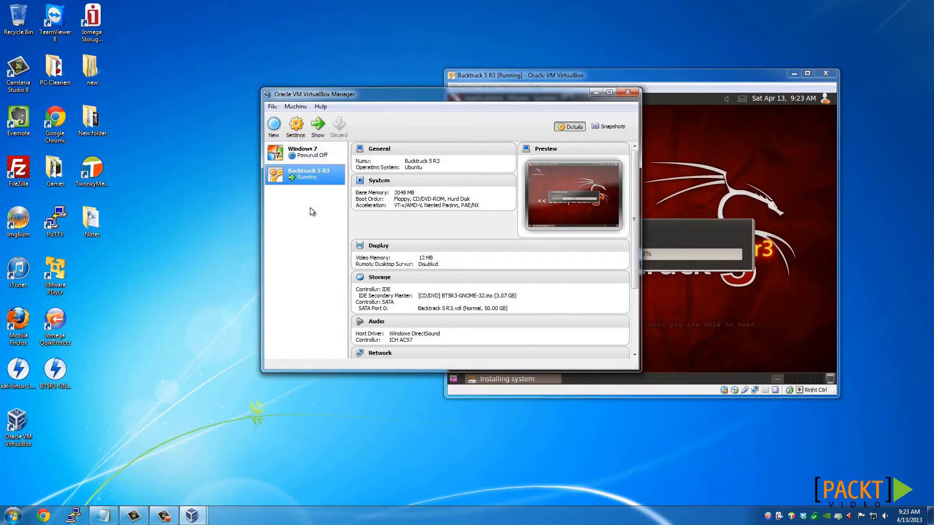
{"action": "left_click", "coordinate": [305, 156]}
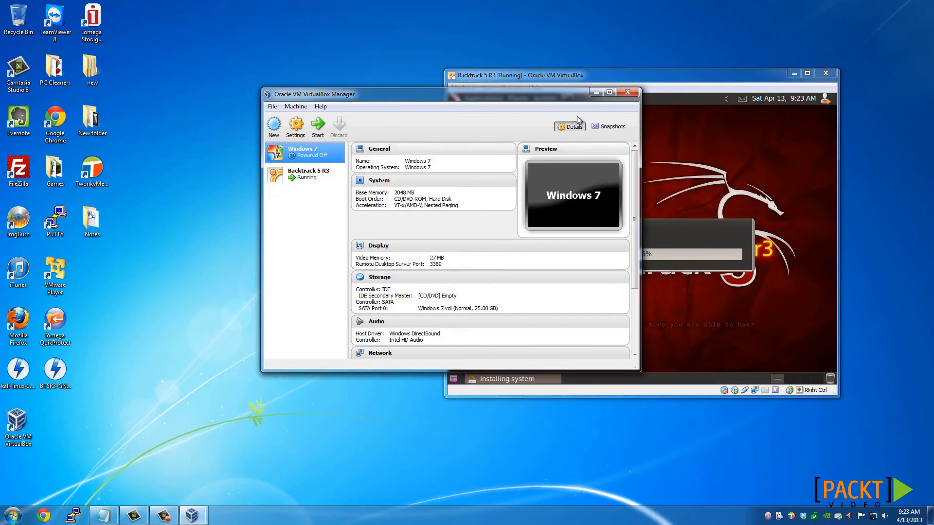
{"action": "left_click", "coordinate": [596, 92]}
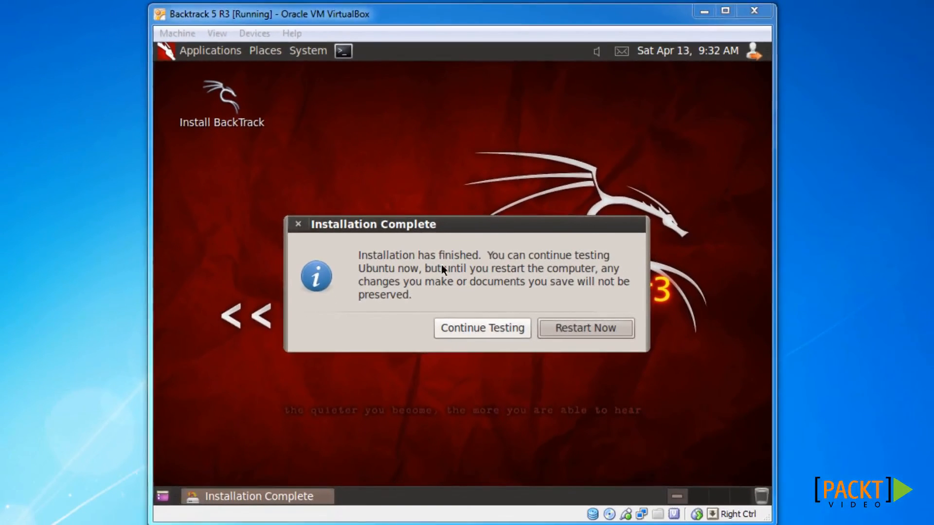
Restart the Backtrack 5 R3 virtual machine from the Installation Complete dialog
{"action": "left_click", "coordinate": [433, 360]}
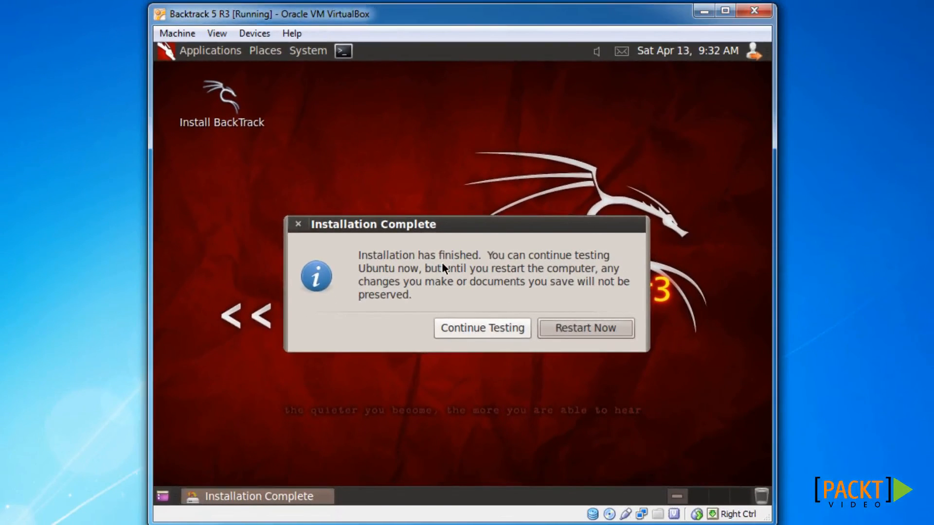
{"action": "left_click", "coordinate": [593, 330]}
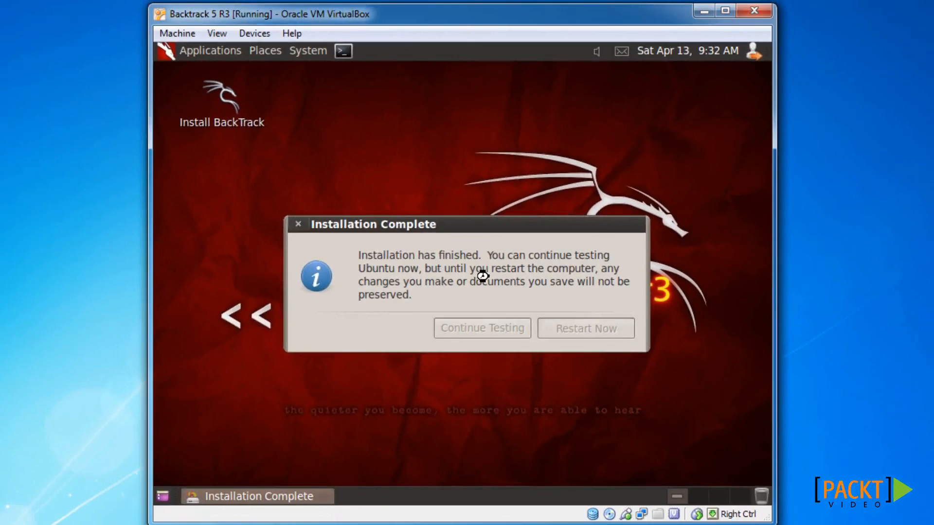